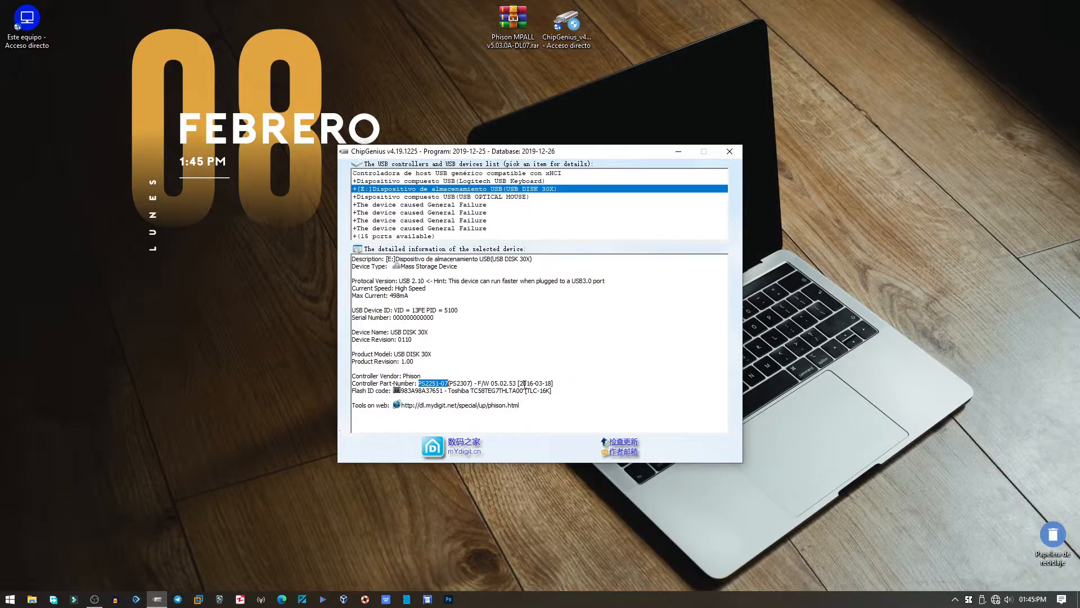
- Extract the Phison MPALL v5.03.0A-DL07.rar archive on the desktop into its own folder and open that folder
left_click_drag(519, 383, 531, 384)
left_click(678, 151)
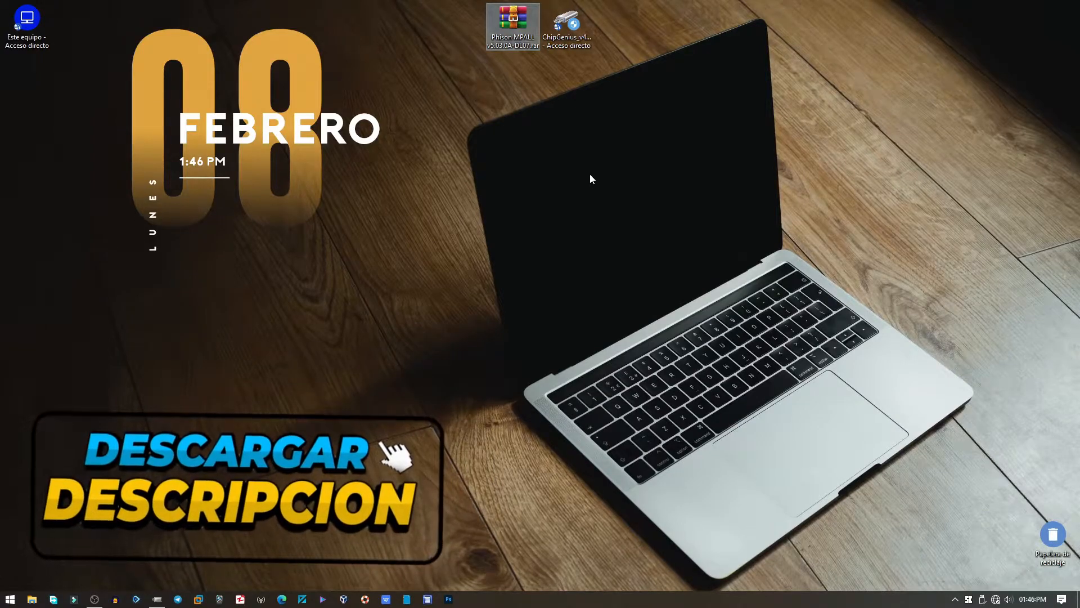
right_click(510, 14)
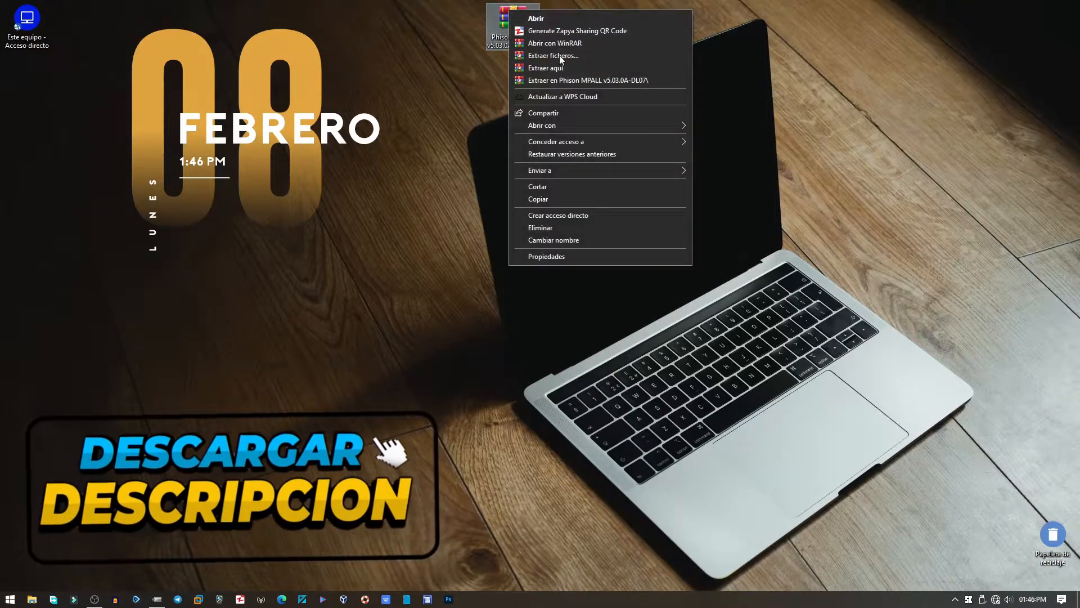
left_click(569, 80)
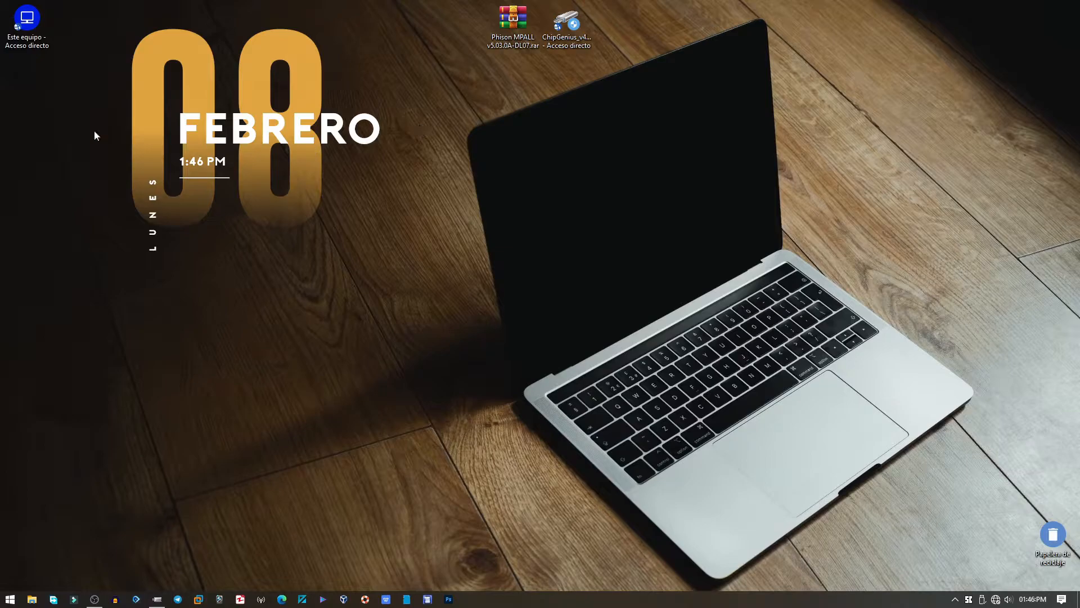
left_click_drag(43, 86, 675, 29)
double_click(678, 29)
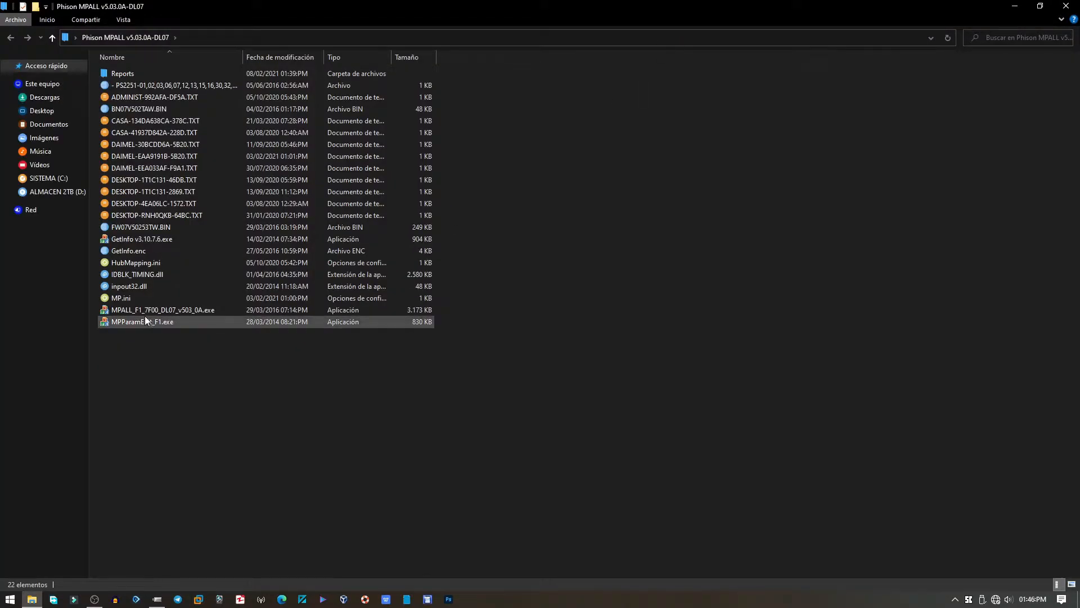
- Run MPALL_F1_7F00_DL07_v503_0A.exe as administrator and move its window clear of the file list
left_click(188, 310)
right_click(201, 306)
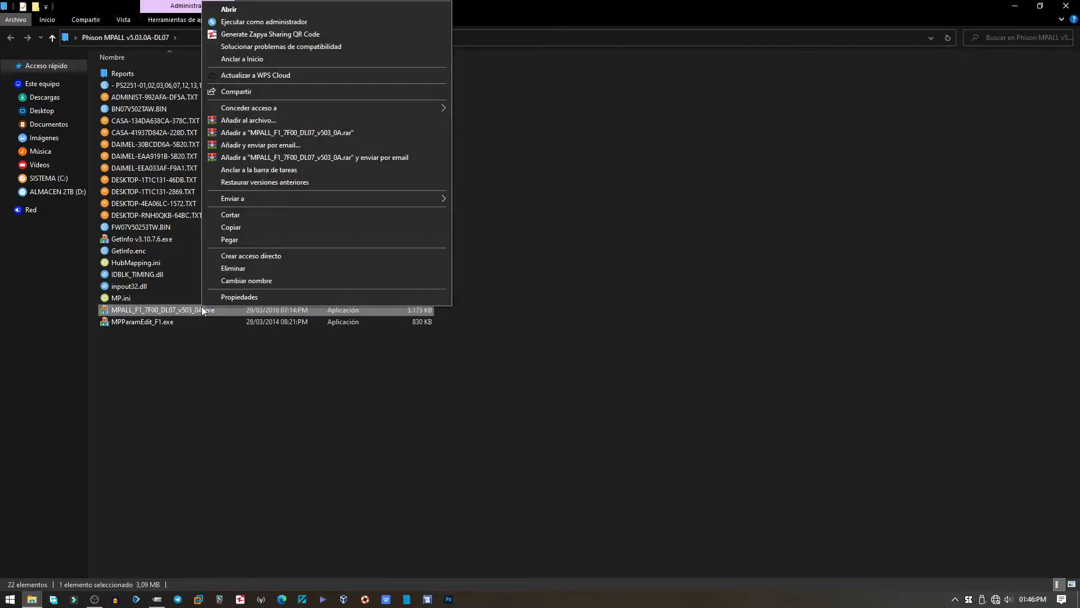
left_click(265, 22)
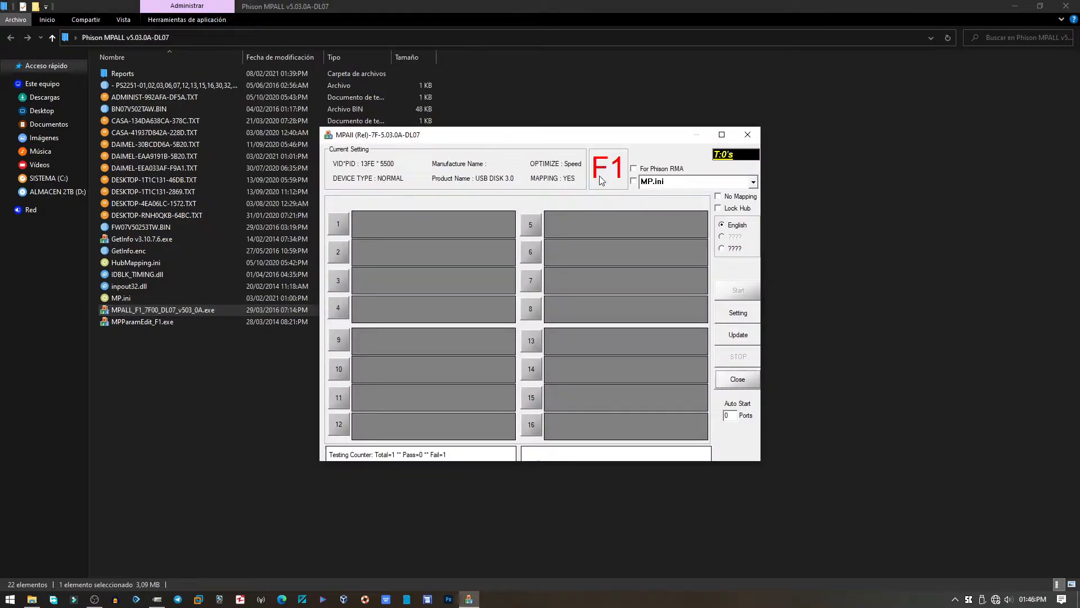
left_click_drag(582, 141, 748, 131)
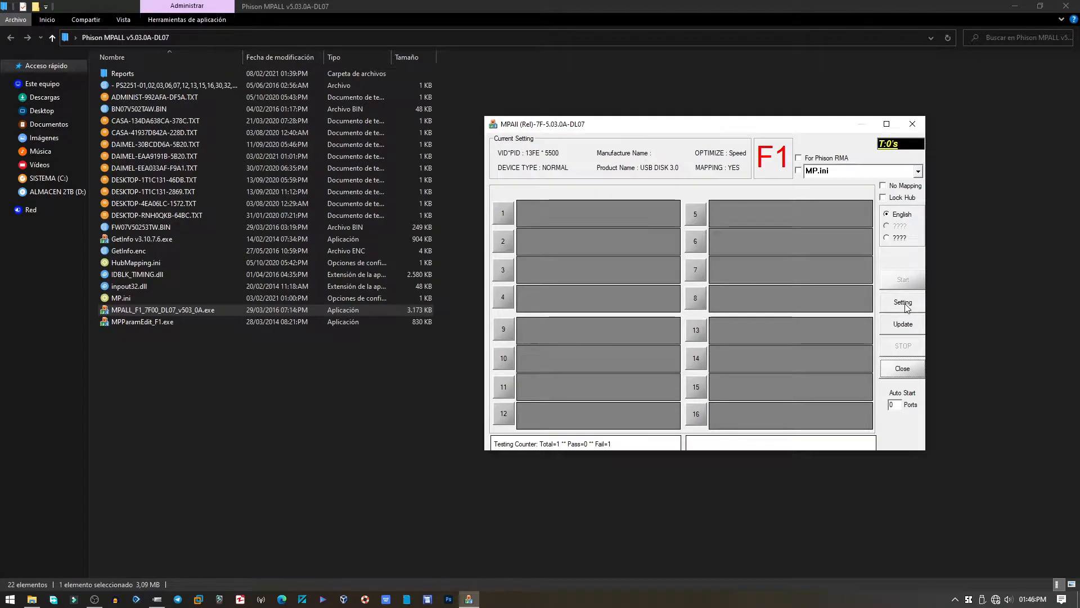
- Open the MPALL parameter settings as a new setting of the Advance Setting type
left_click(903, 302)
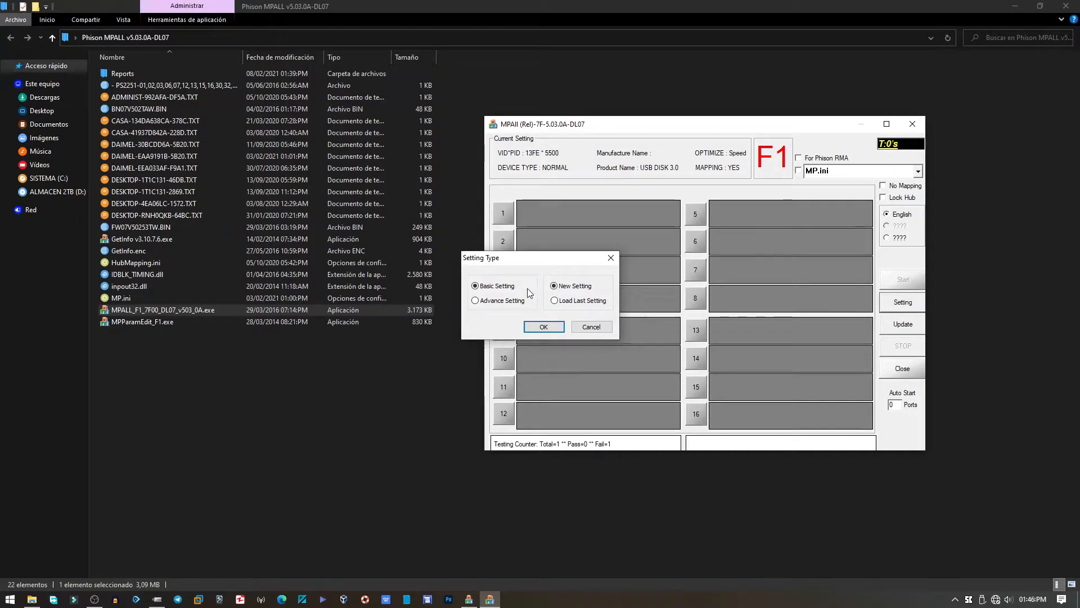
left_click(489, 300)
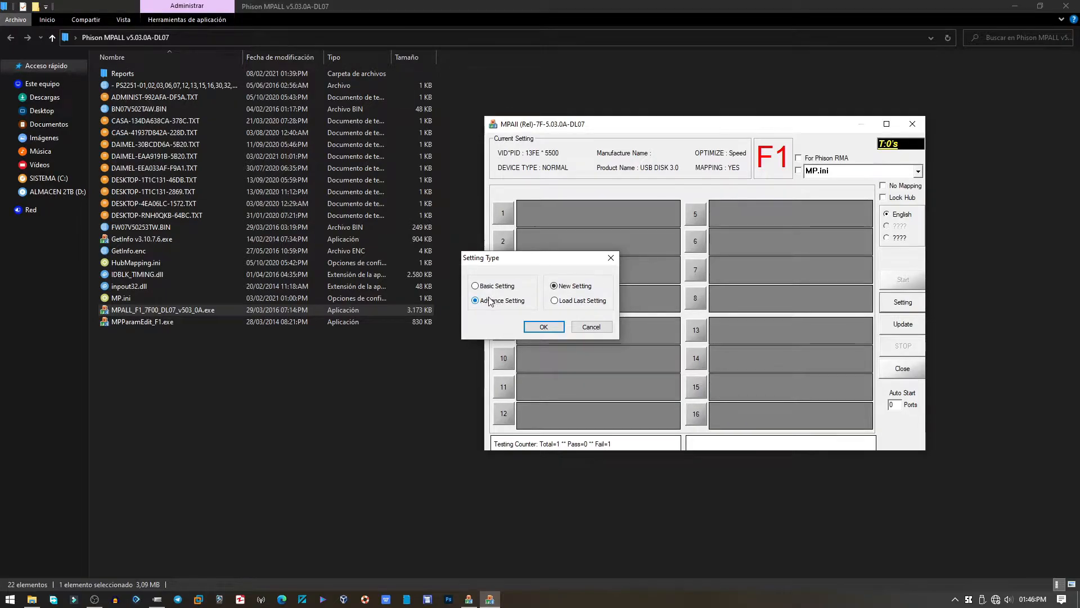
left_click(544, 328)
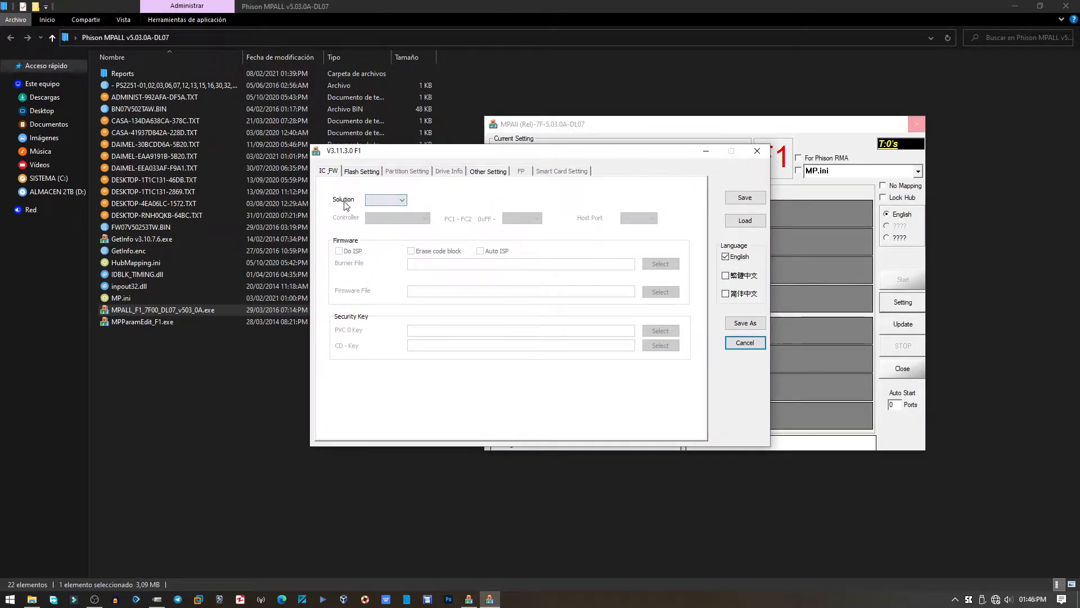
- Set the solution to USB 3.0, the controller to PS2251-07 and the host port to 2.0
left_click(388, 200)
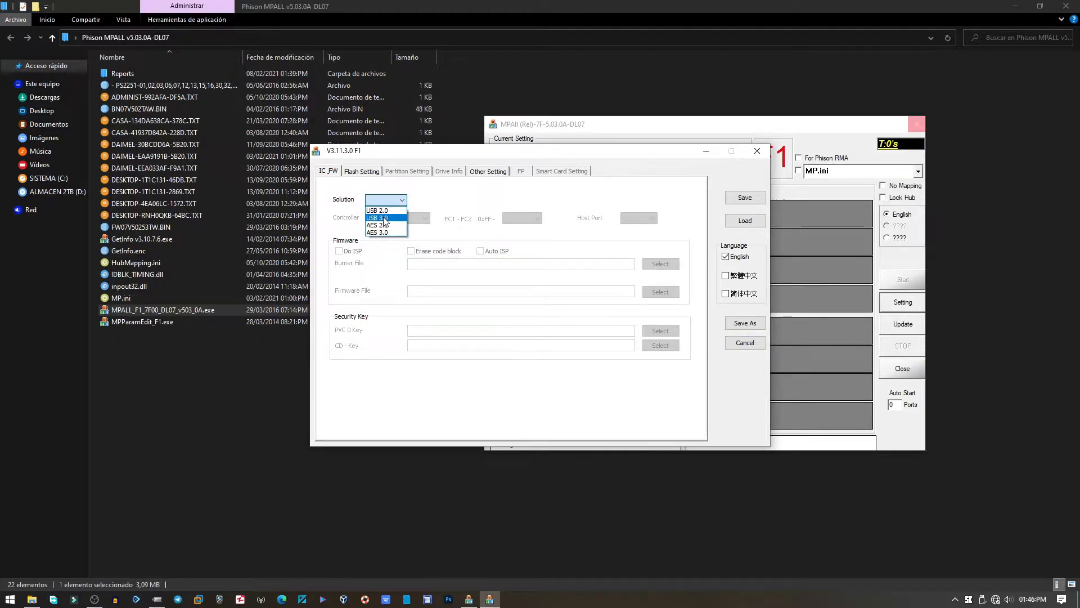
left_click(396, 218)
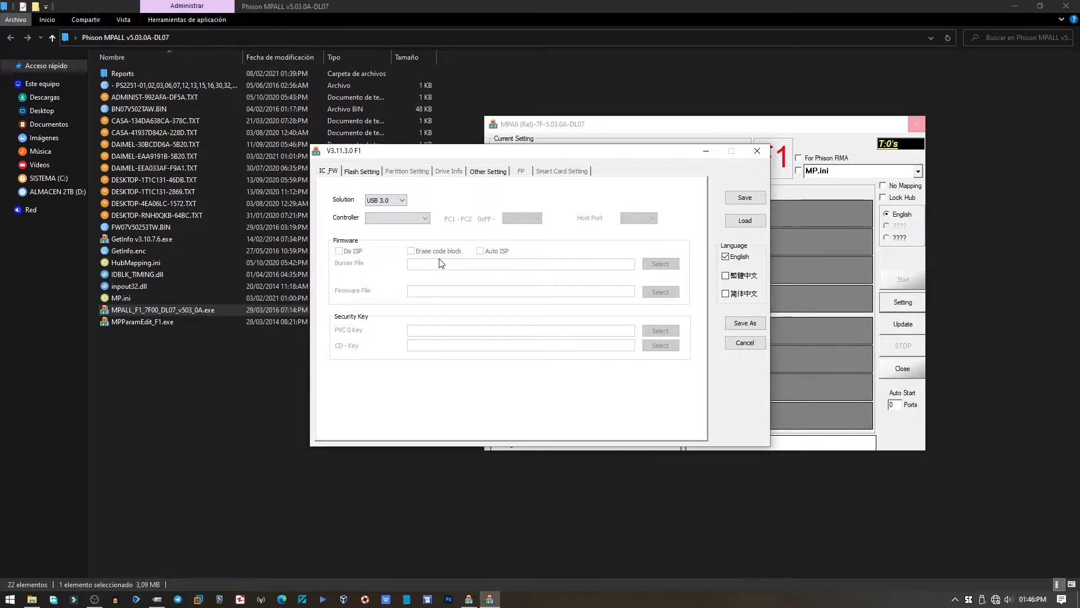
left_click(425, 219)
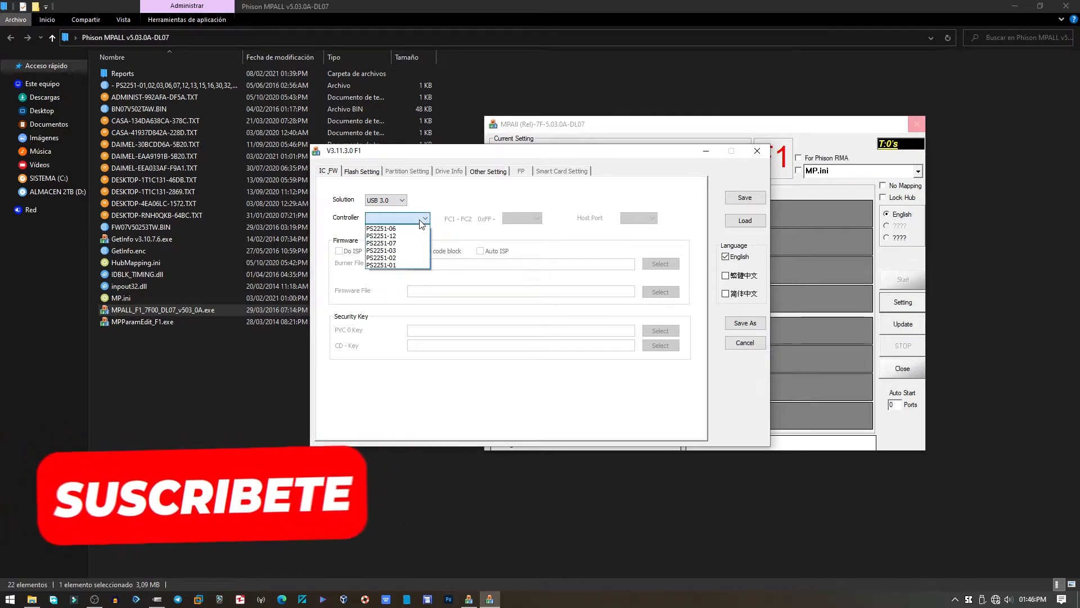
left_click(402, 243)
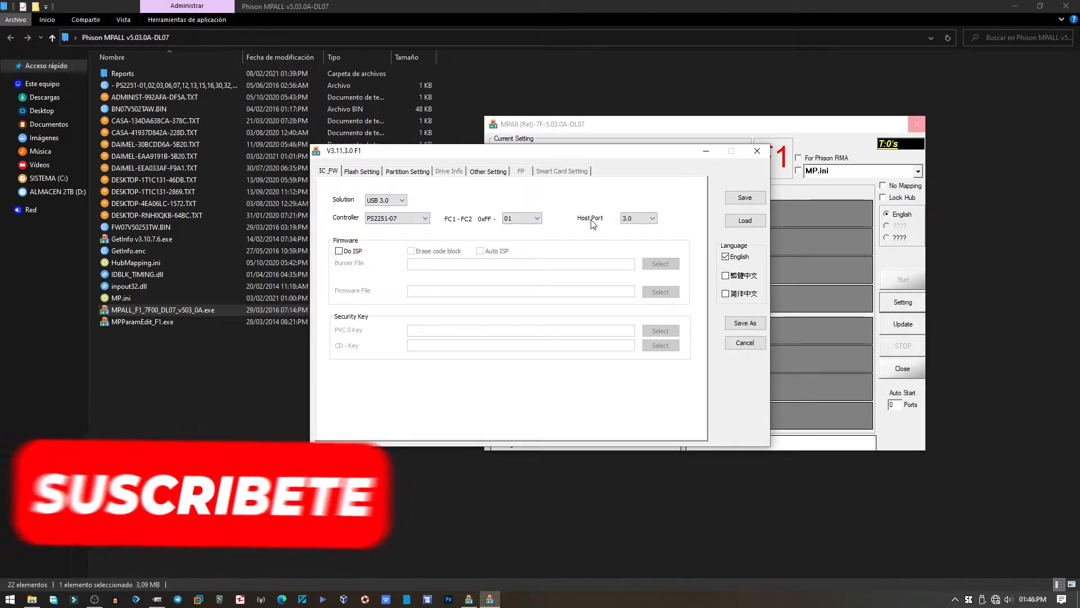
left_click(638, 219)
left_click(640, 235)
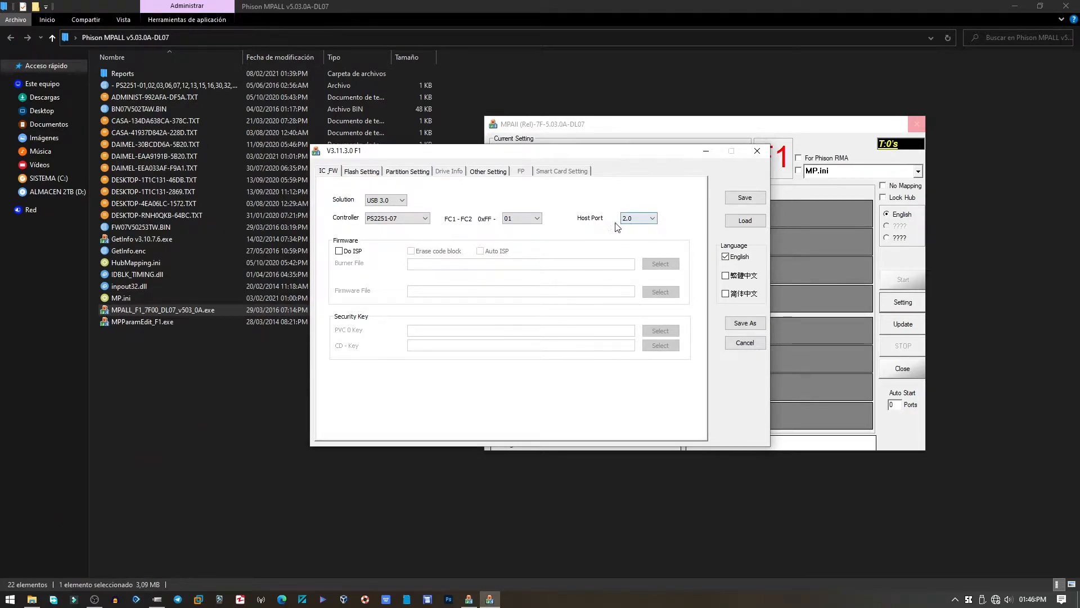
- Enable Do ISP and load BN07V502TAW.BIN as the burner file and FW07V50253TW.BIN as the firmware file
left_click(339, 251)
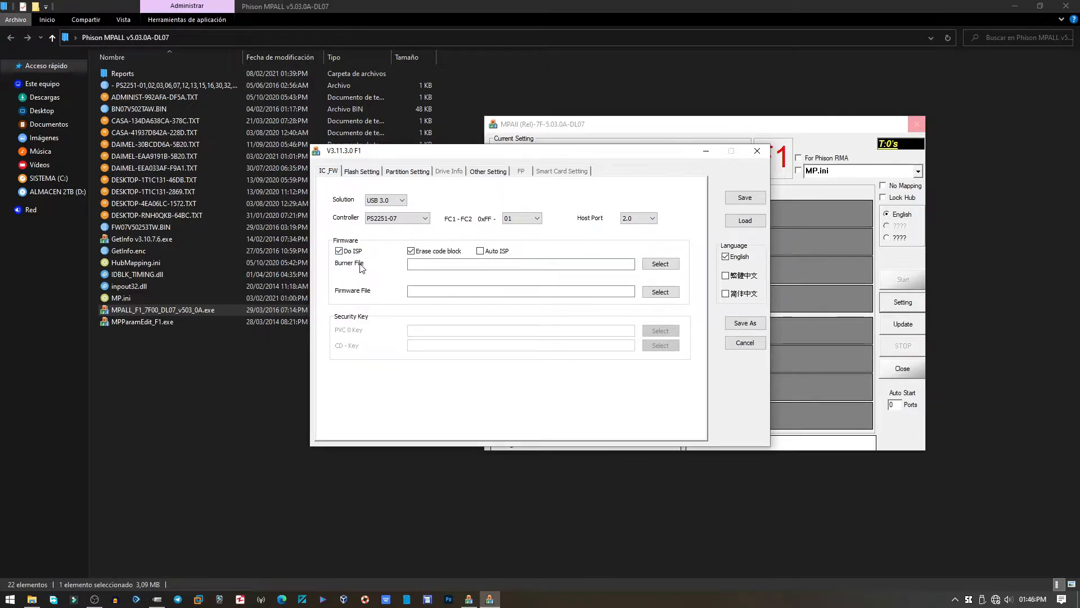
left_click(660, 264)
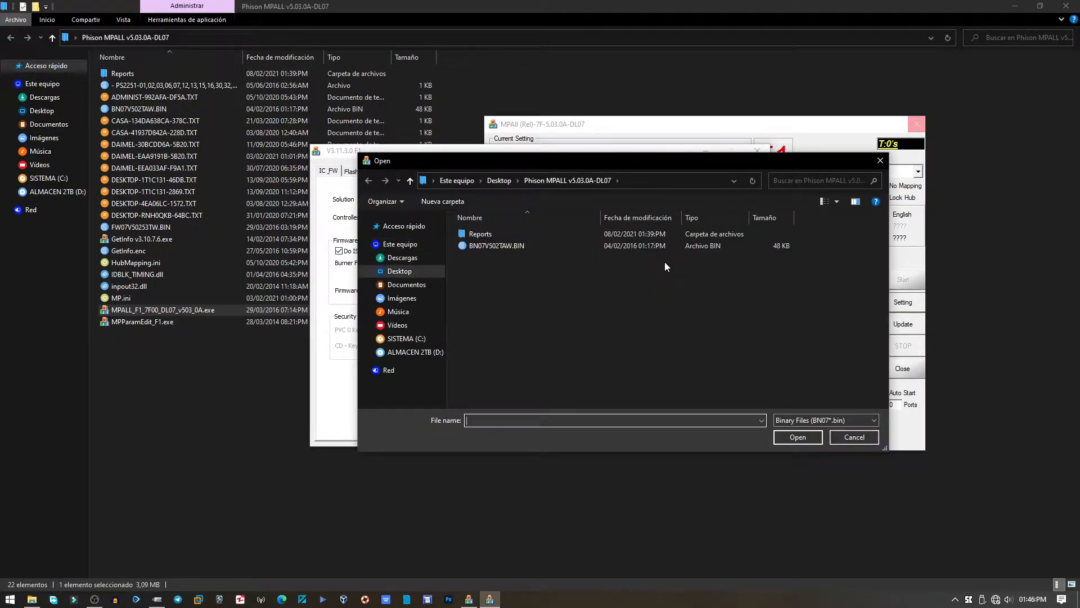
left_click(505, 244)
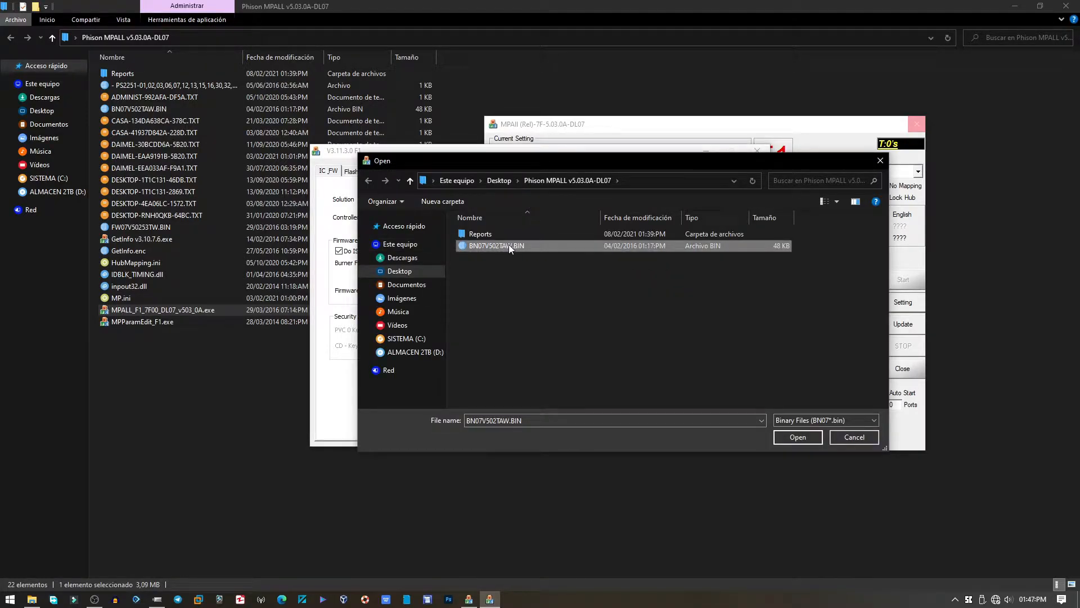
left_click(797, 437)
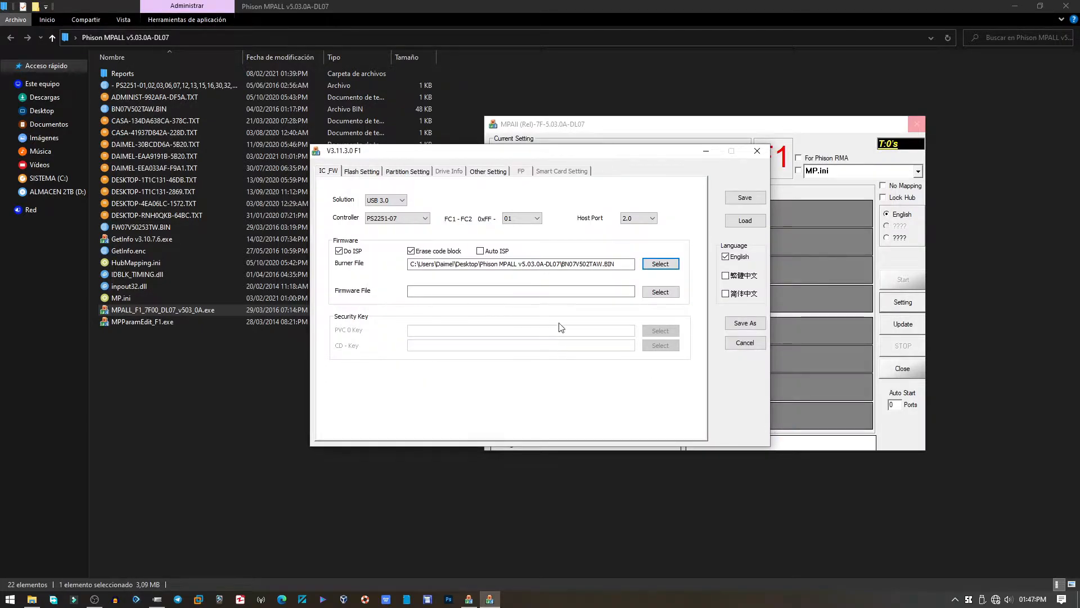
left_click(658, 292)
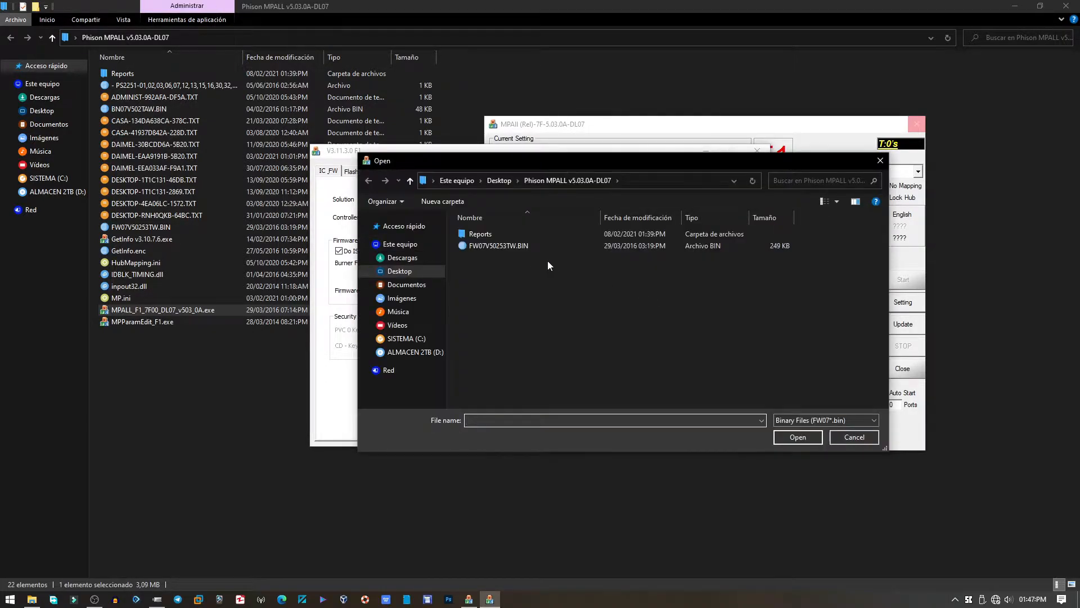
left_click(523, 245)
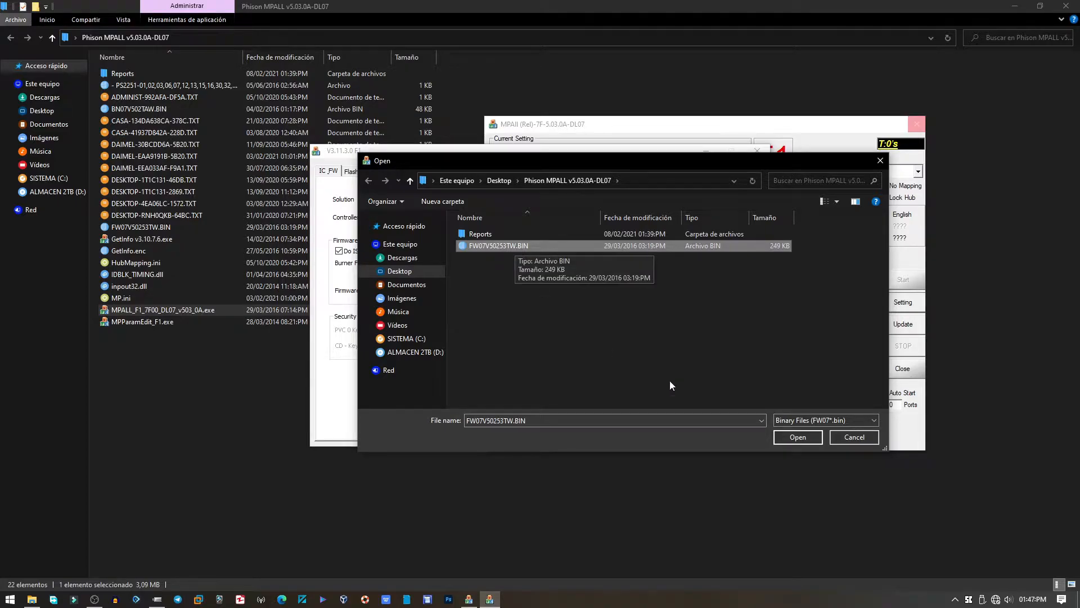
left_click(787, 436)
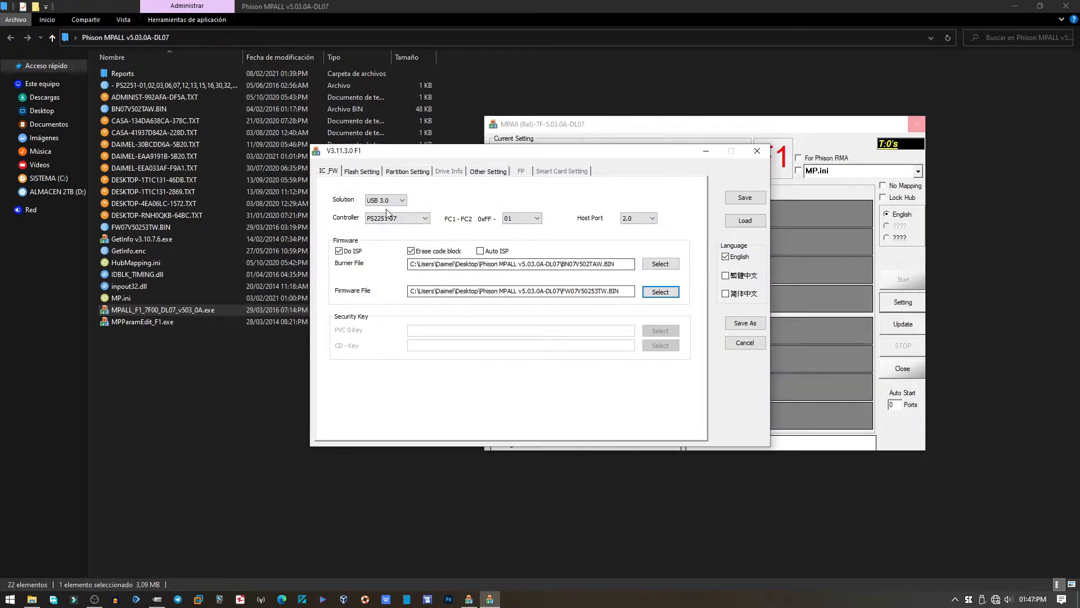
- Configure the partition settings with 1 partition, mode 3 and the FAT32 file system for Partition 1
left_click(362, 175)
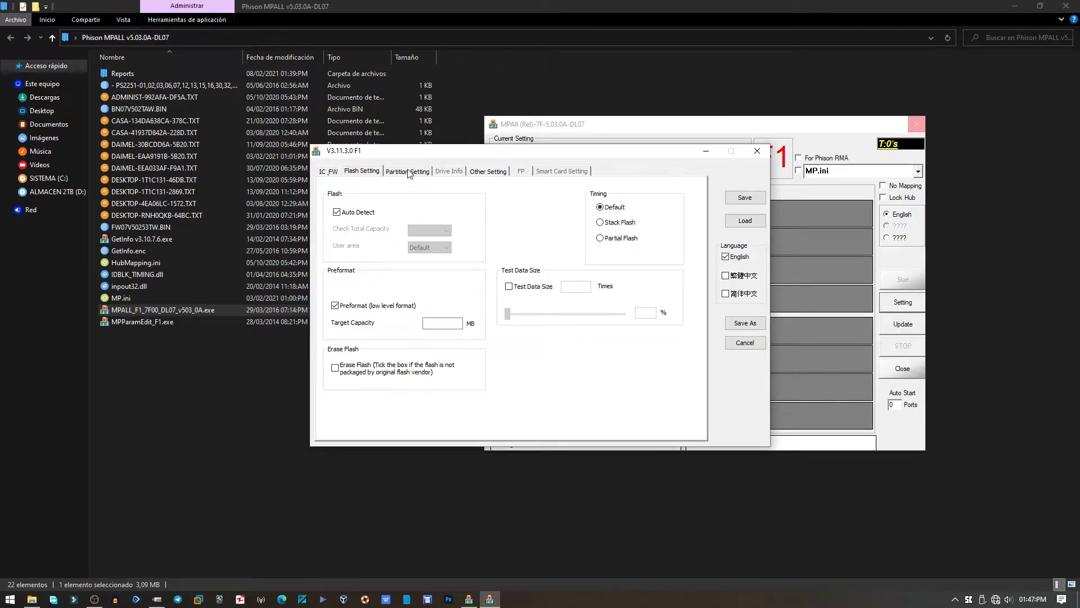
left_click(410, 172)
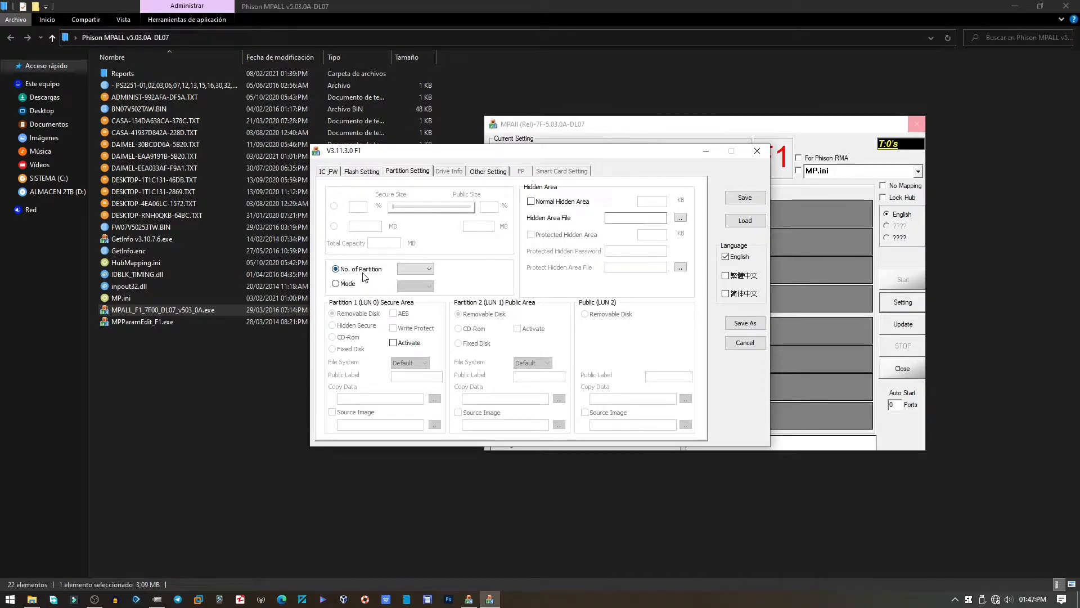
left_click(429, 269)
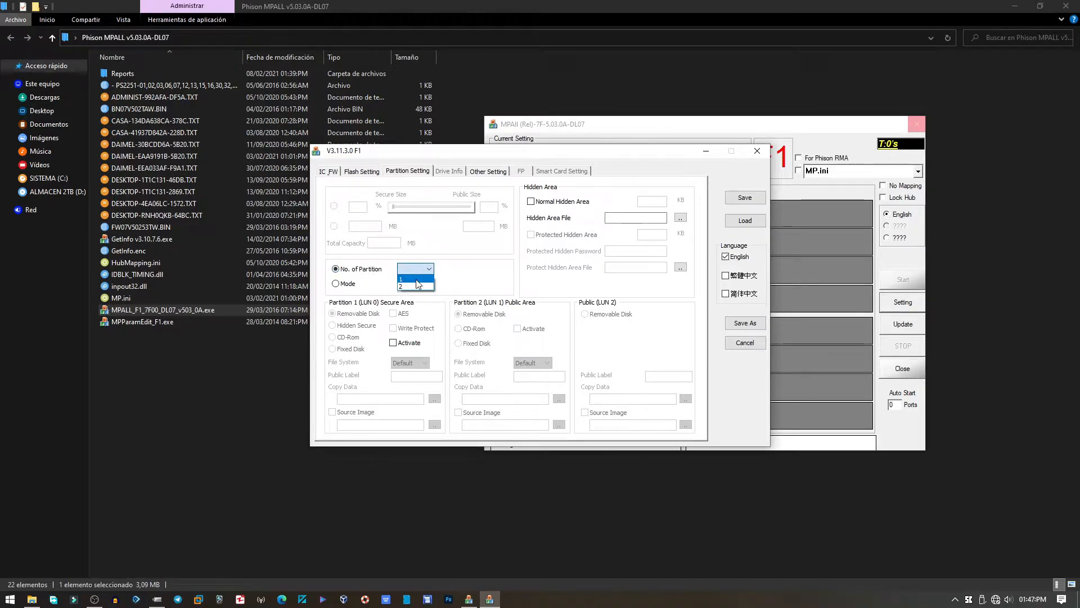
left_click(426, 275)
left_click(349, 285)
left_click(417, 285)
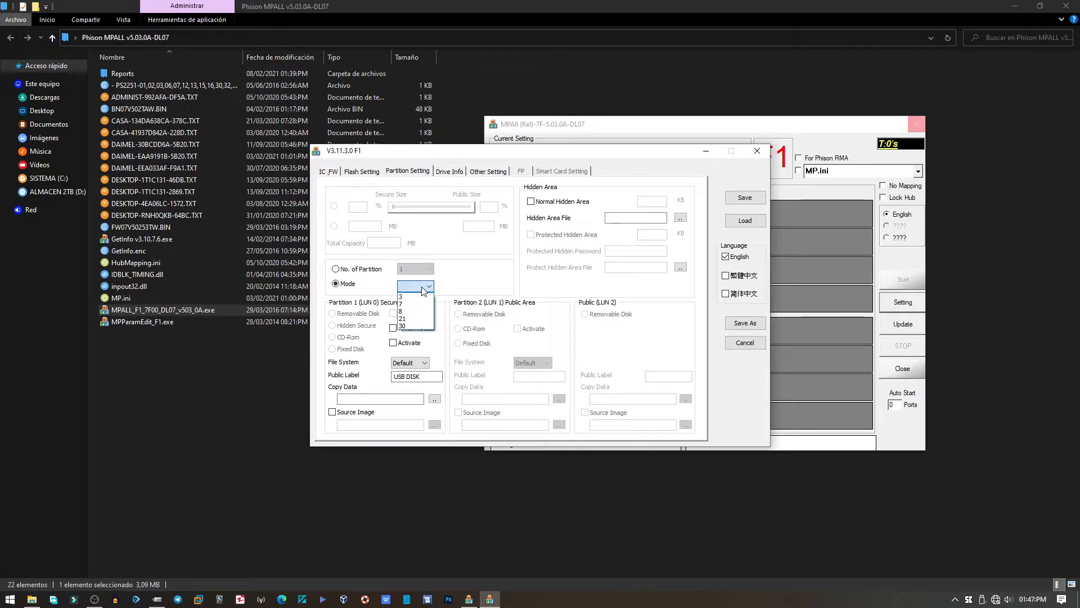
left_click(415, 298)
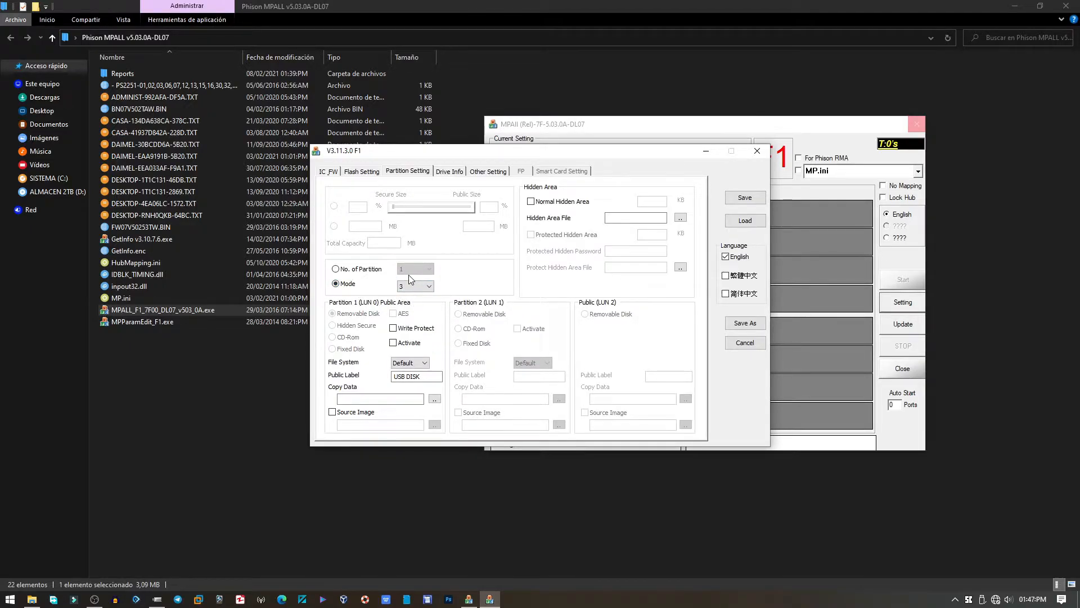
left_click(420, 362)
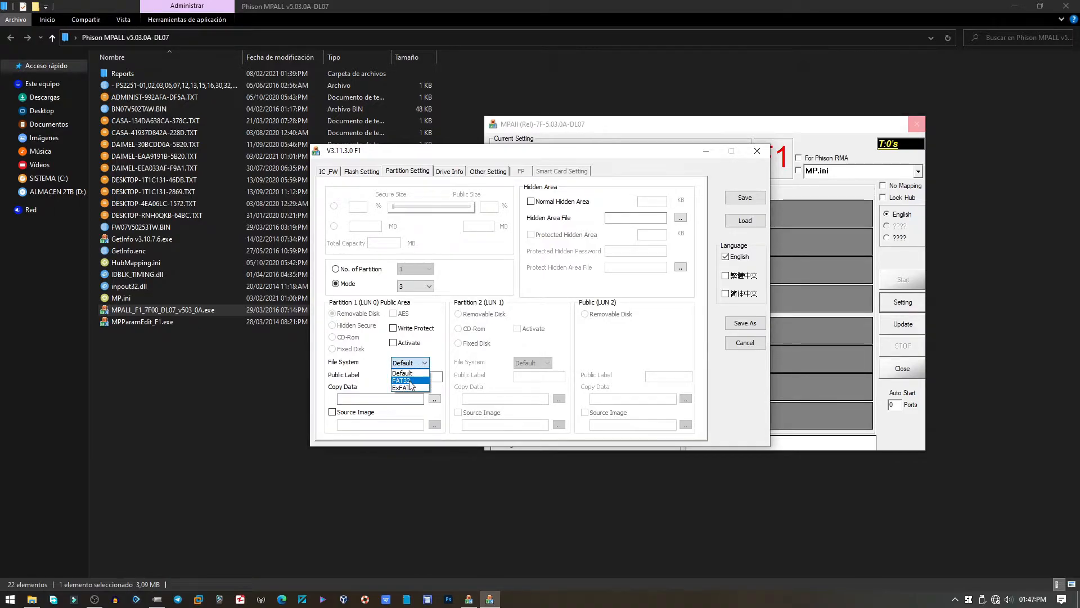
left_click(409, 380)
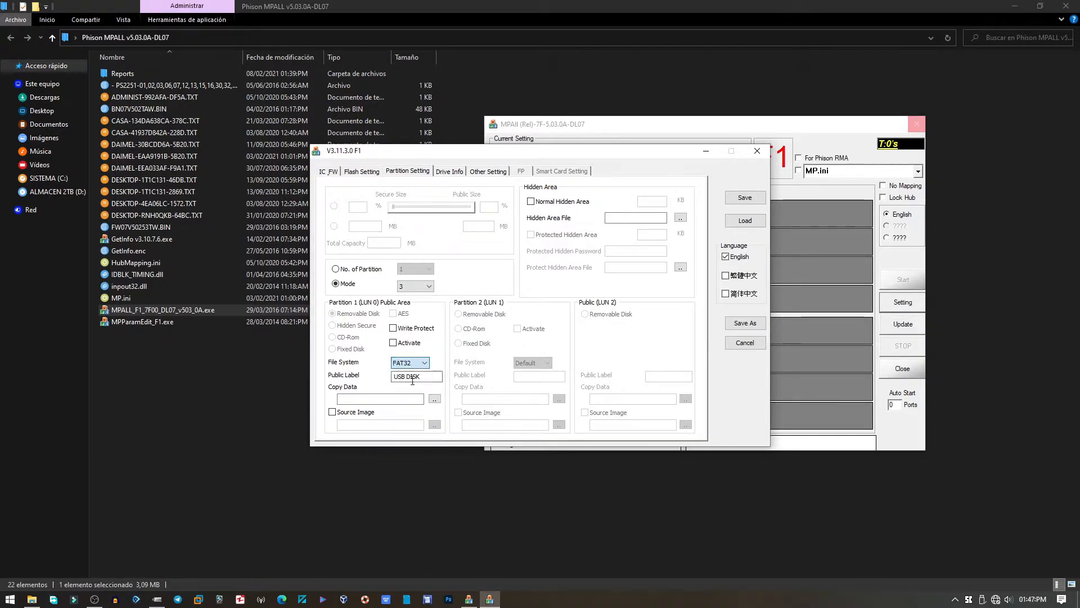
- Enable No Mapping among the other settings, save the configuration and close the parameter editor
left_click(448, 172)
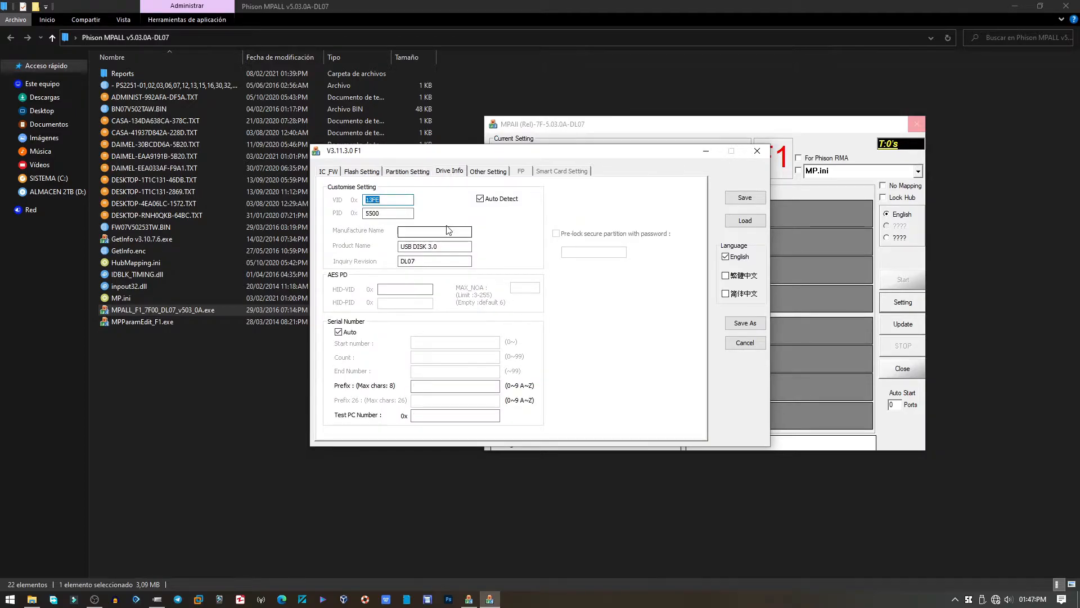
left_click(485, 172)
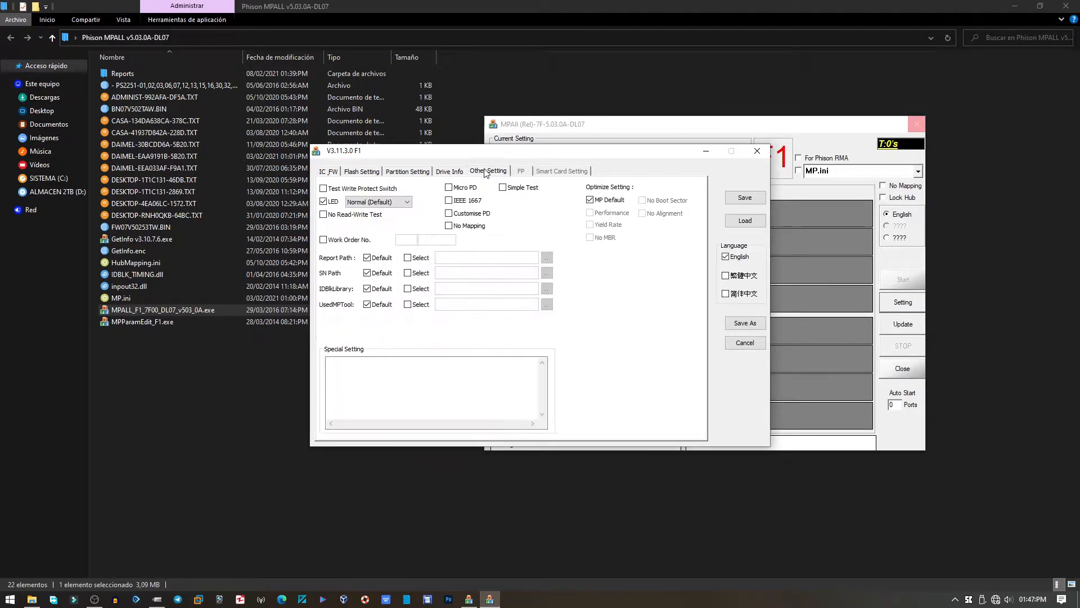
left_click(448, 226)
left_click(745, 199)
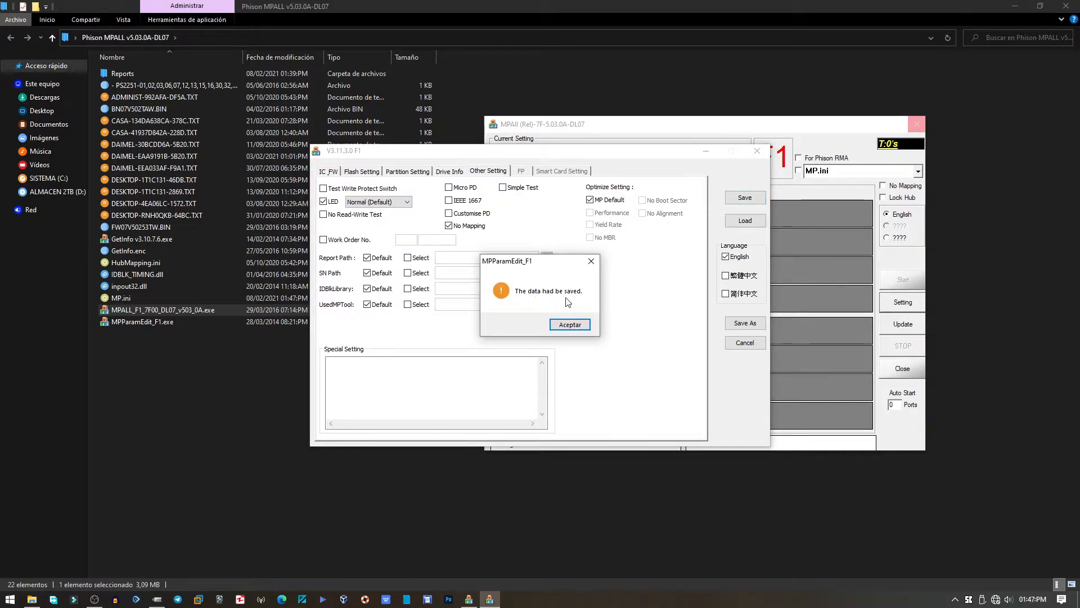
left_click(566, 325)
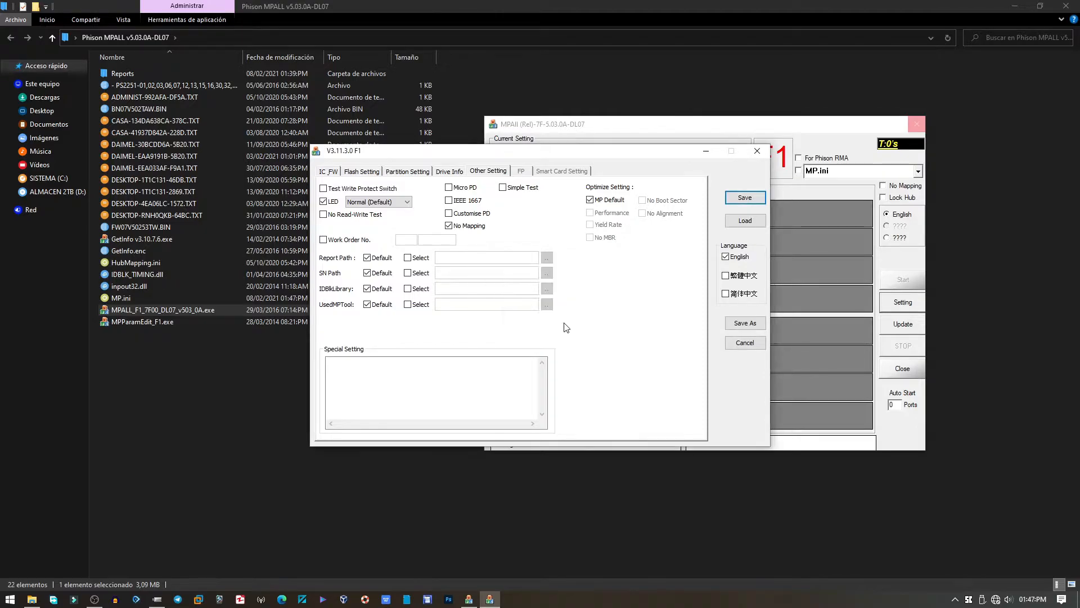
left_click(757, 150)
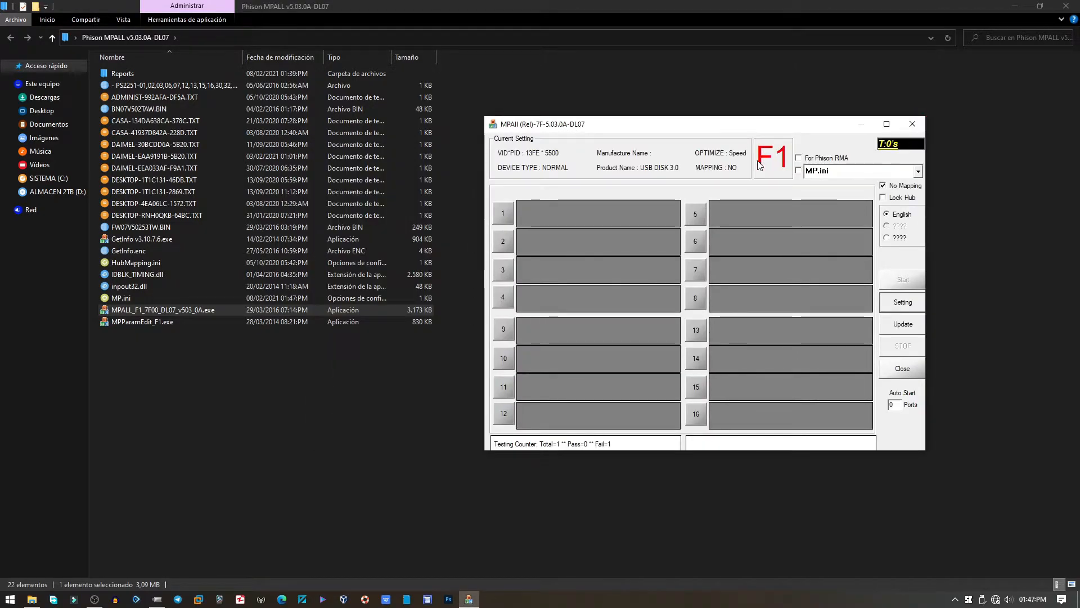
- Refresh the device list in MPALL to detect the connected USB drive
left_click(903, 325)
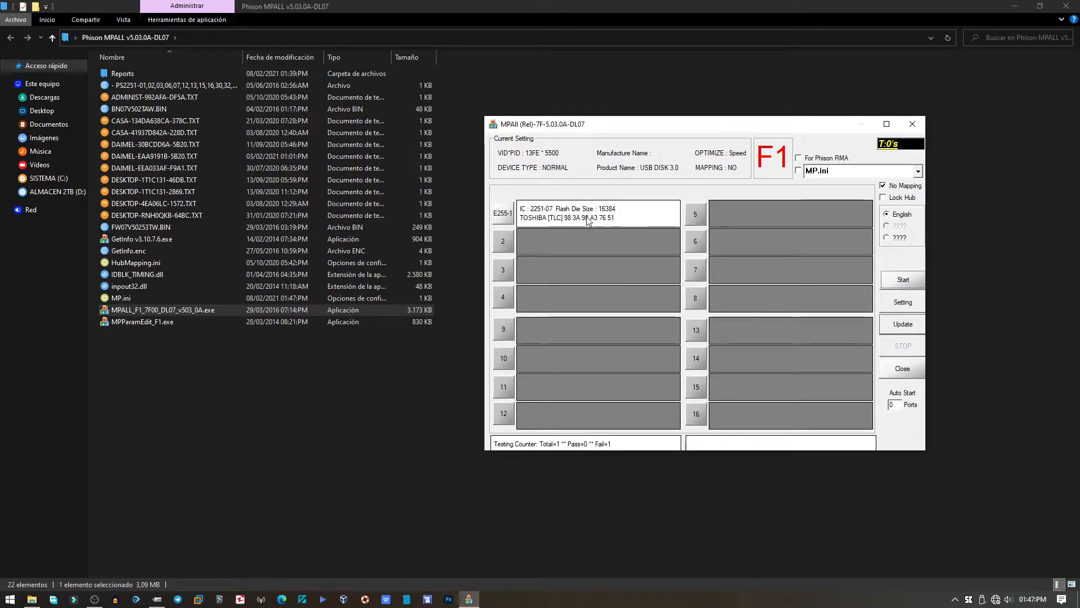
- Run the firmware reflash on the detected USB drive and close MPALL once the process finishes
left_click(903, 280)
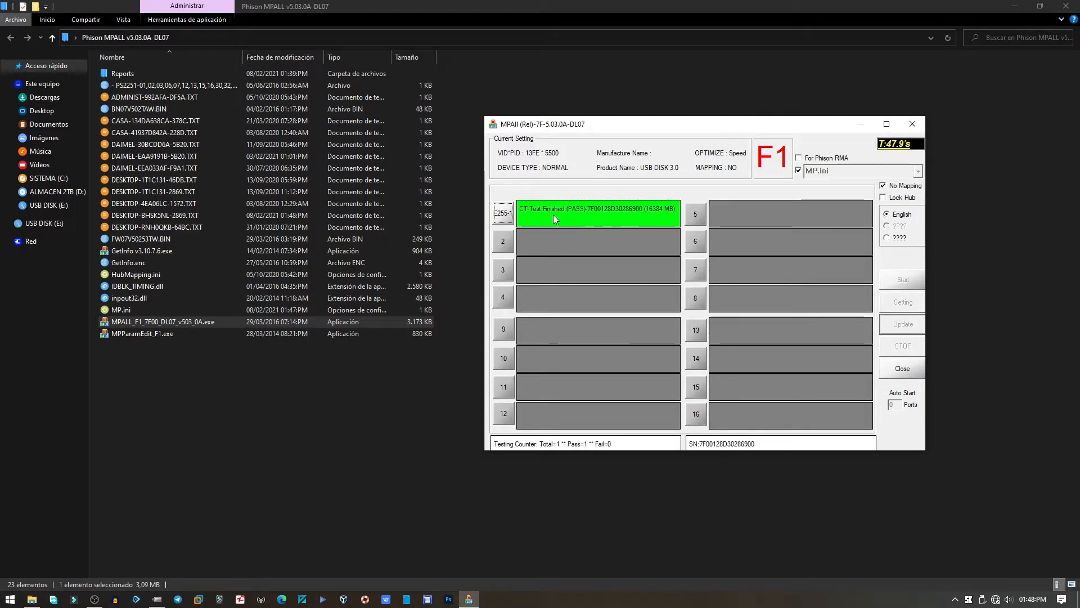
left_click(915, 125)
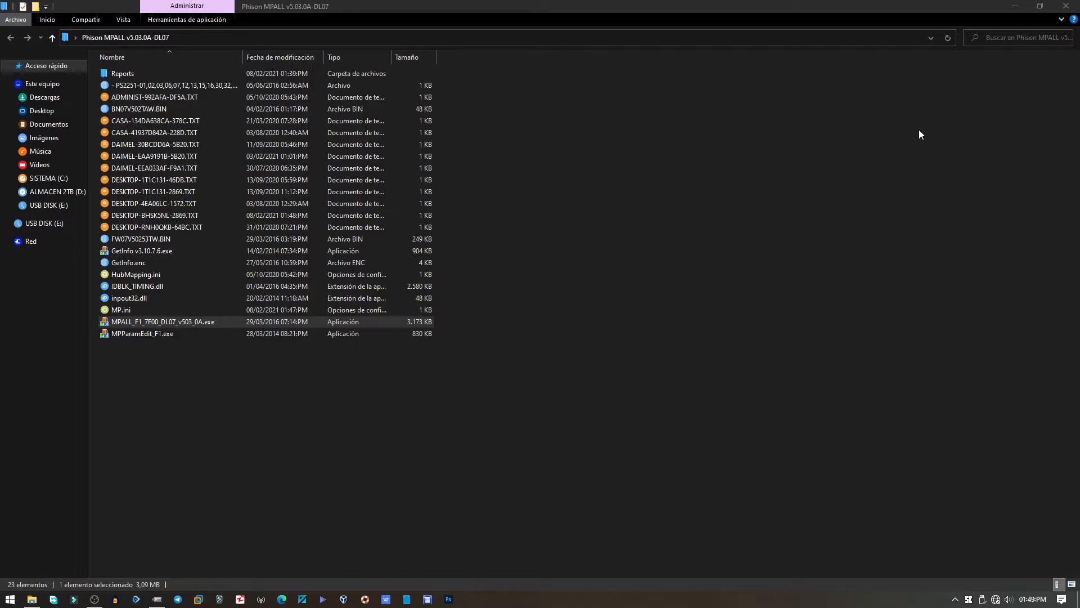
- Show the computer's drives in File Explorer and refresh the view to load the USB DISK (E:) information
left_click(48, 84)
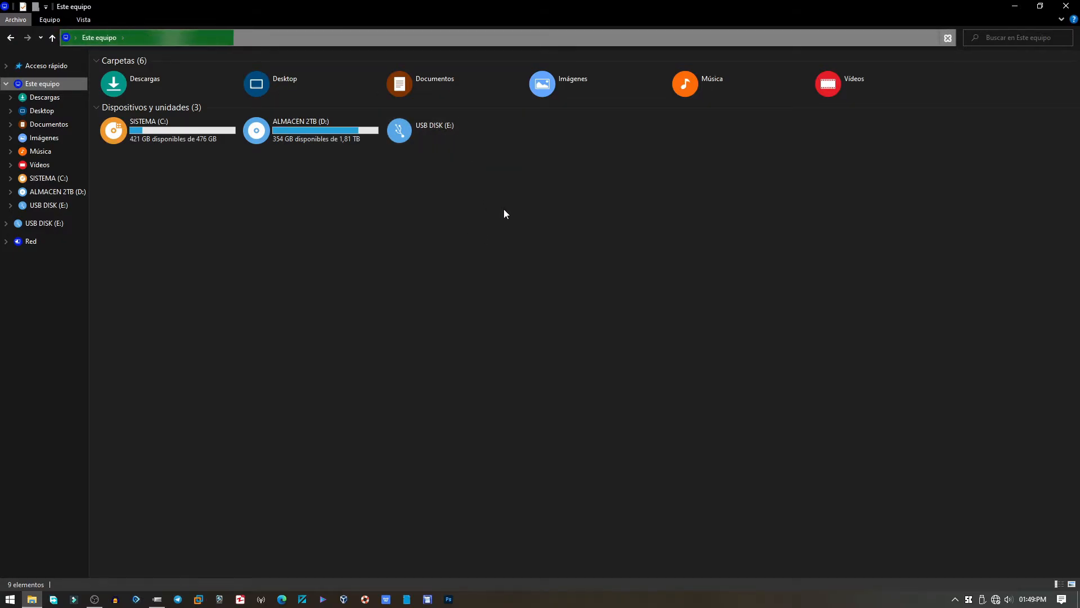
right_click(582, 242)
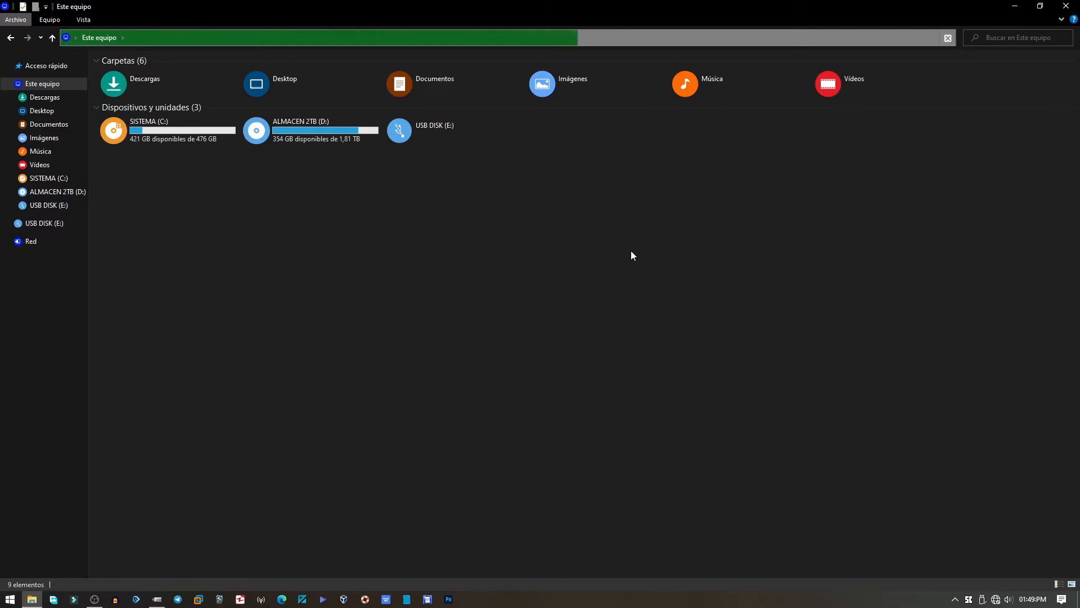
right_click(559, 232)
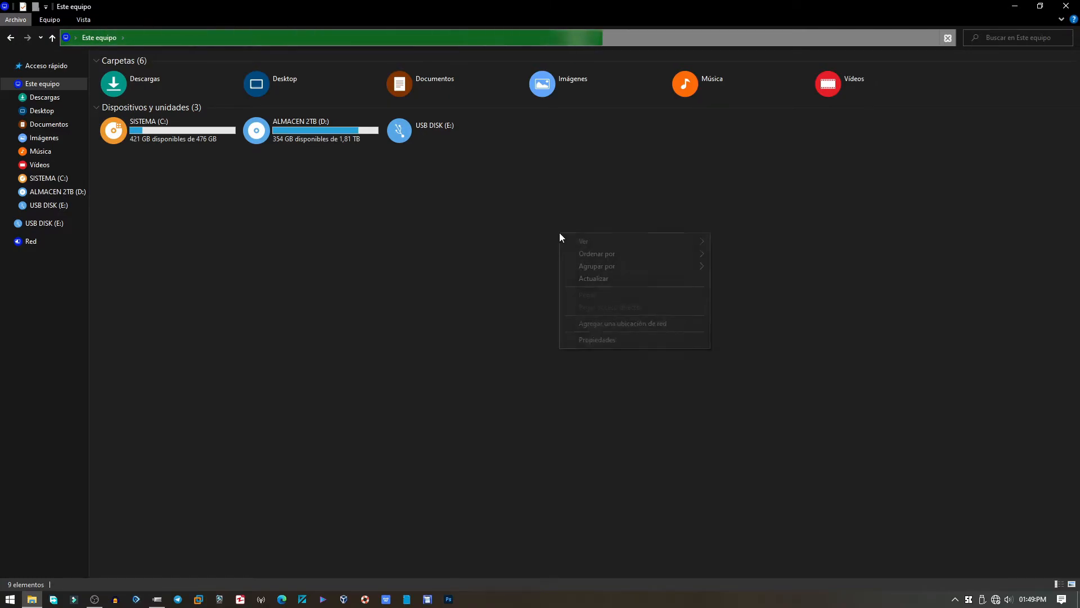
left_click(594, 278)
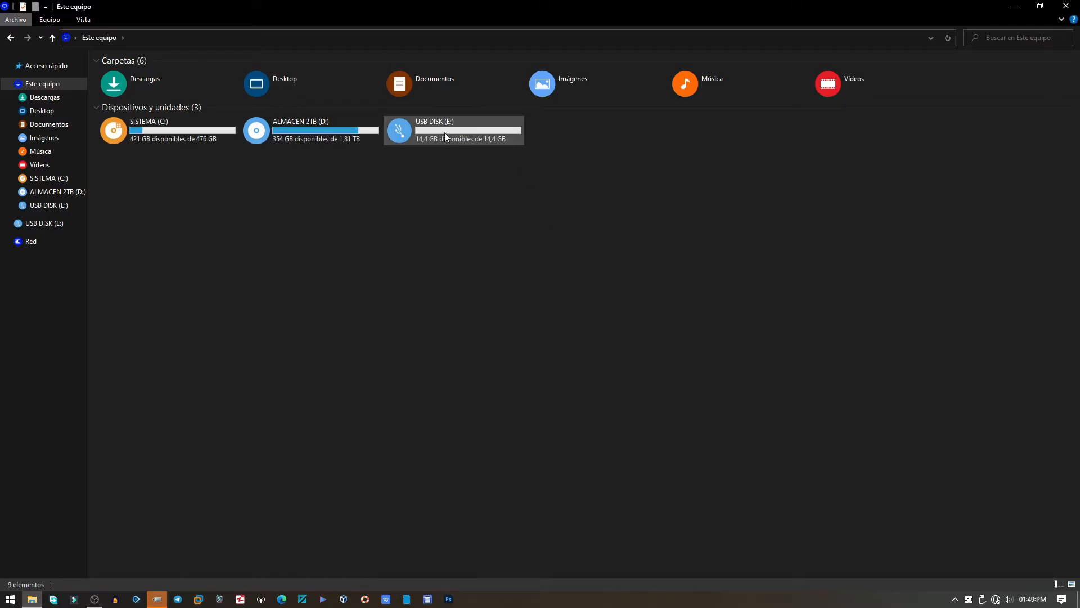
- Check the file system and capacity in the properties of USB DISK (E:) and close them
right_click(467, 131)
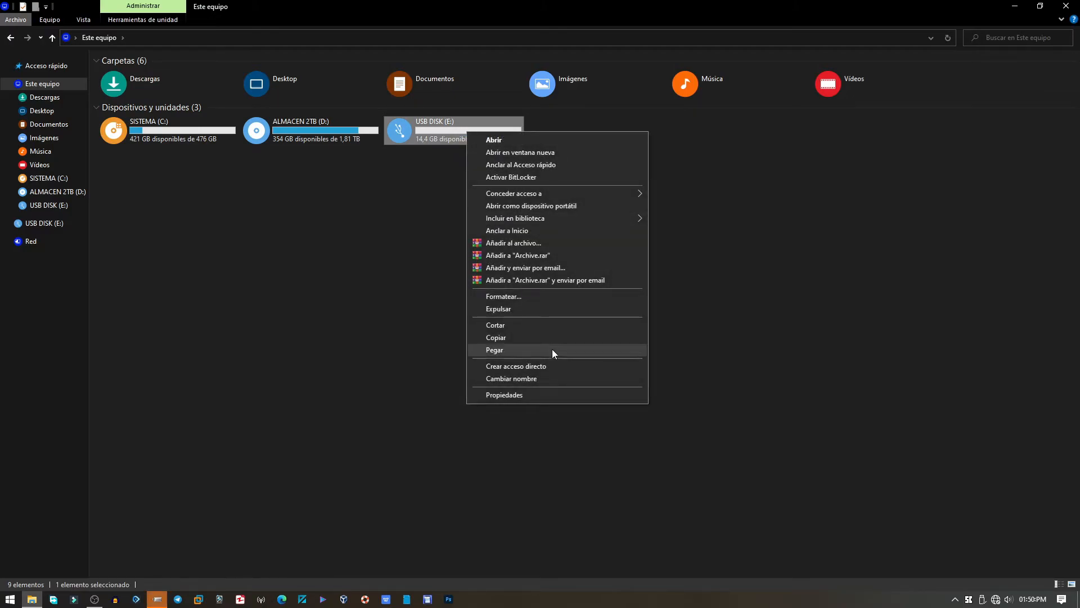
left_click(520, 395)
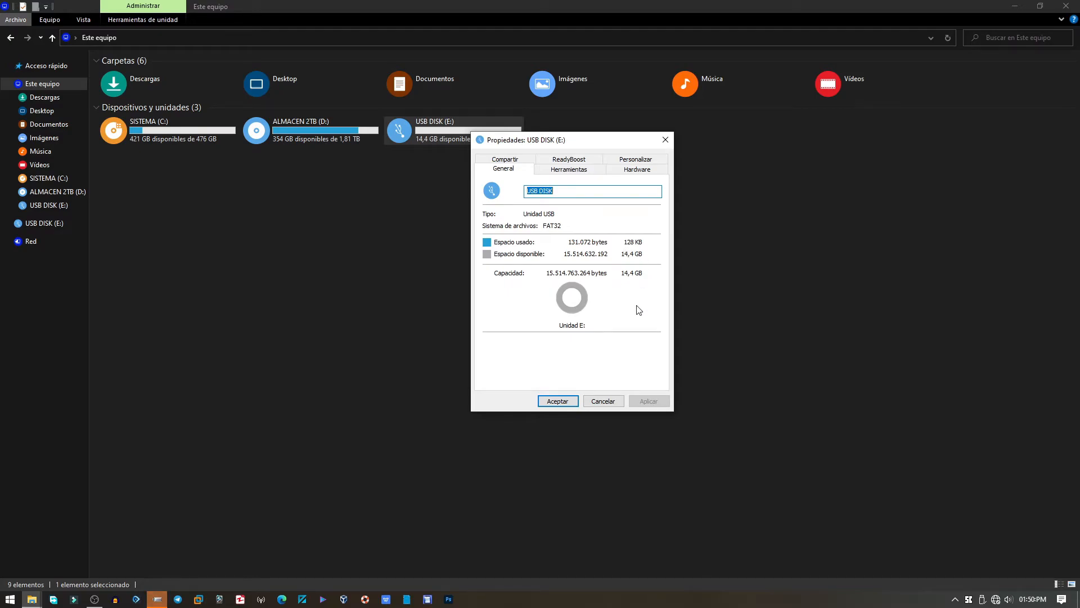
left_click(665, 140)
left_click(593, 230)
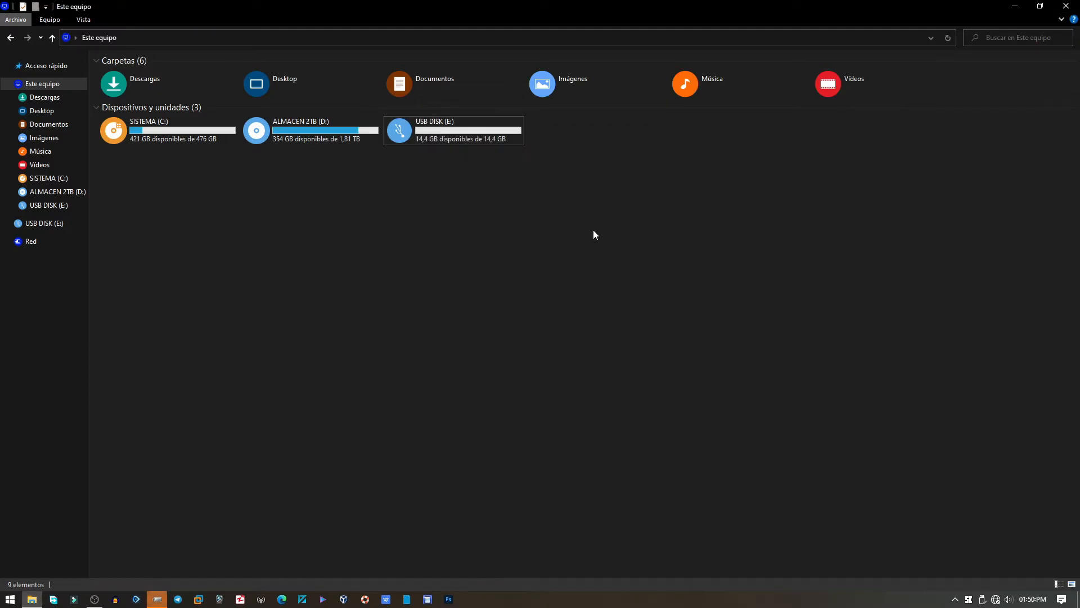
- Safely eject the USB DISK 3.0 device from the system
left_click(982, 599)
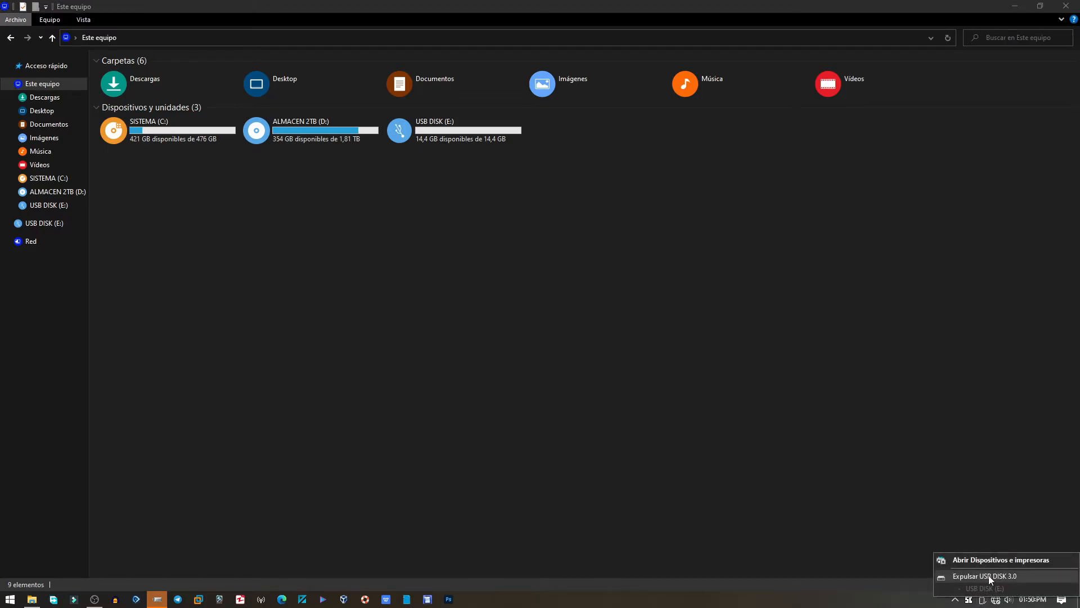
left_click(989, 575)
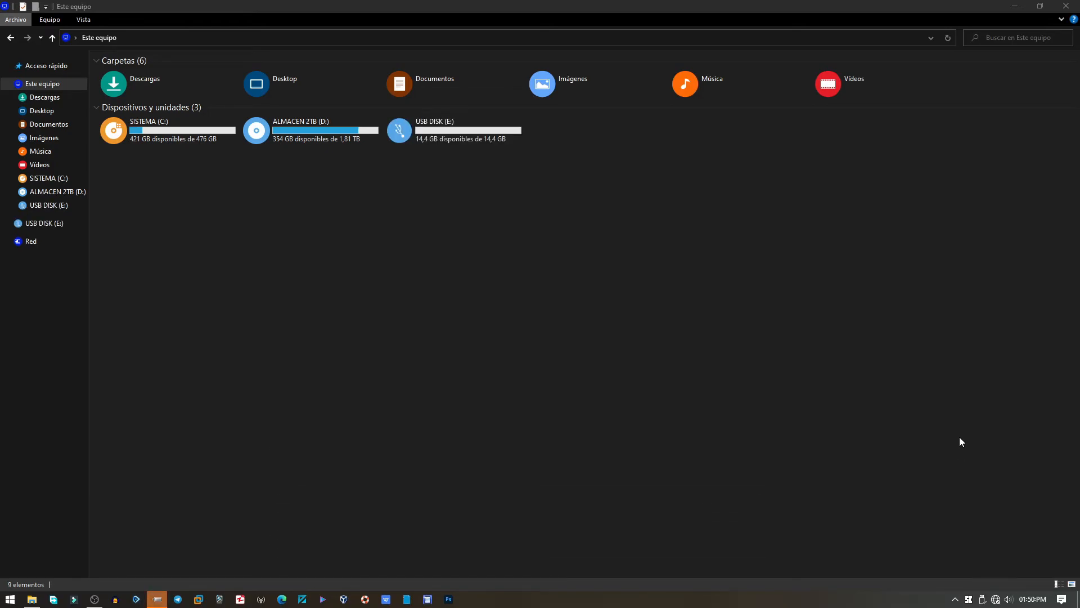
- Recheck the properties of the reconnected USB DISK (E:) and close the File Explorer window
left_click(435, 133)
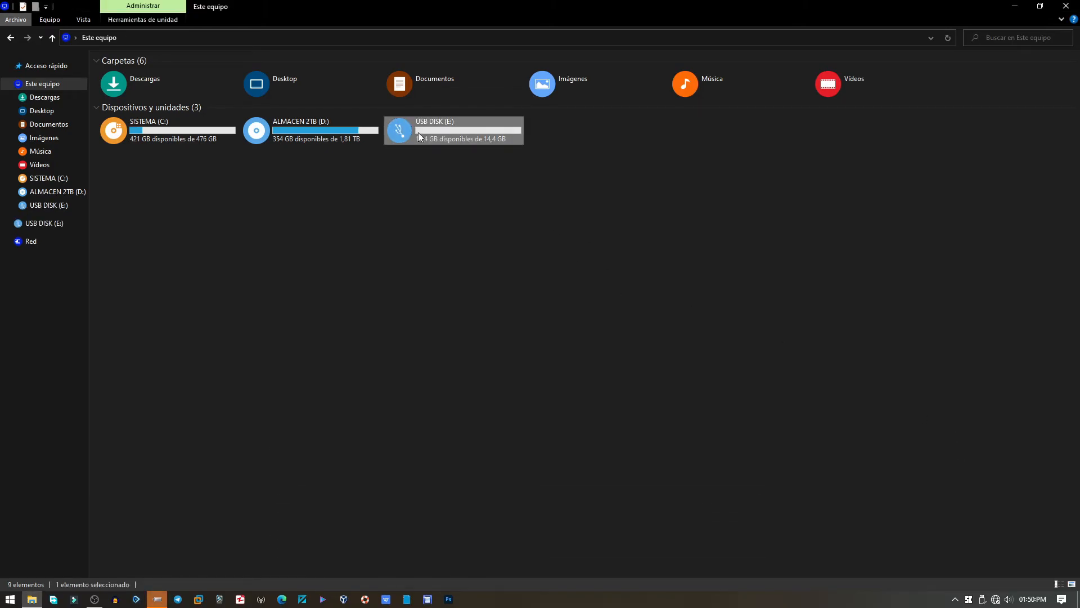
right_click(472, 130)
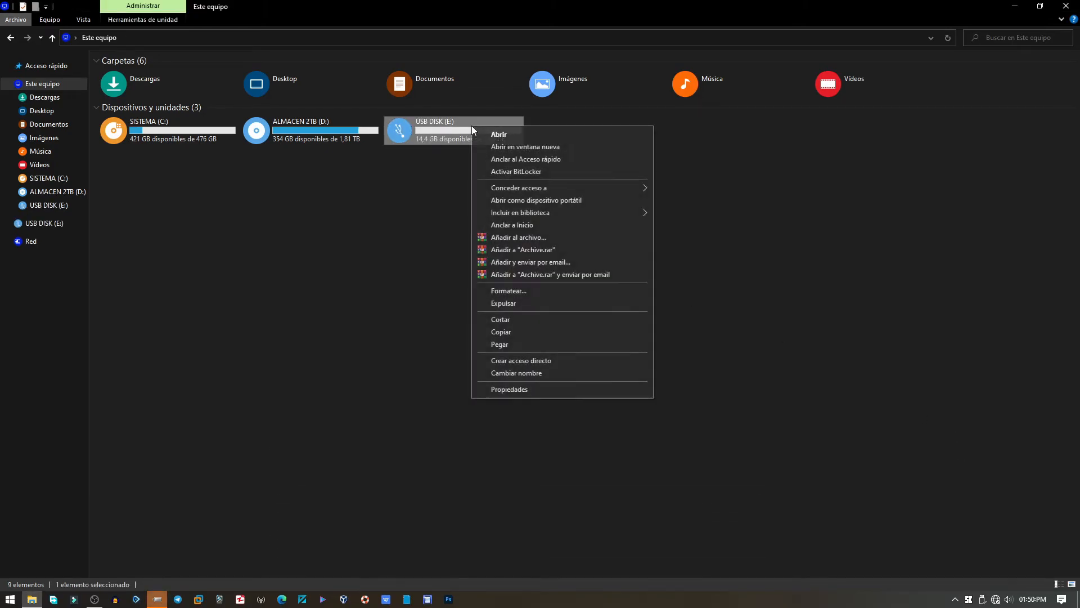
left_click(511, 389)
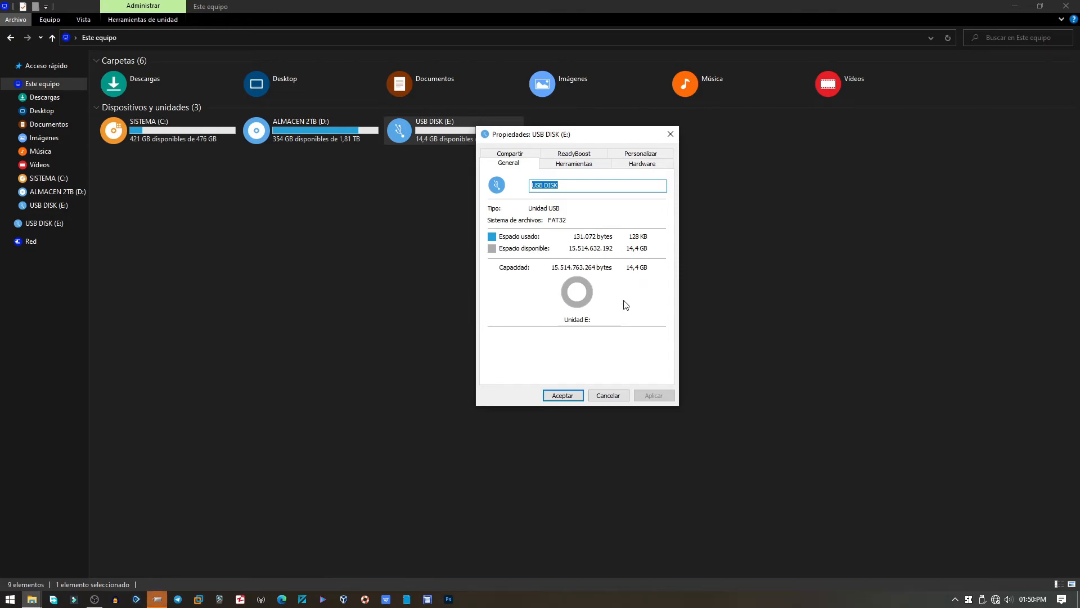
left_click(561, 397)
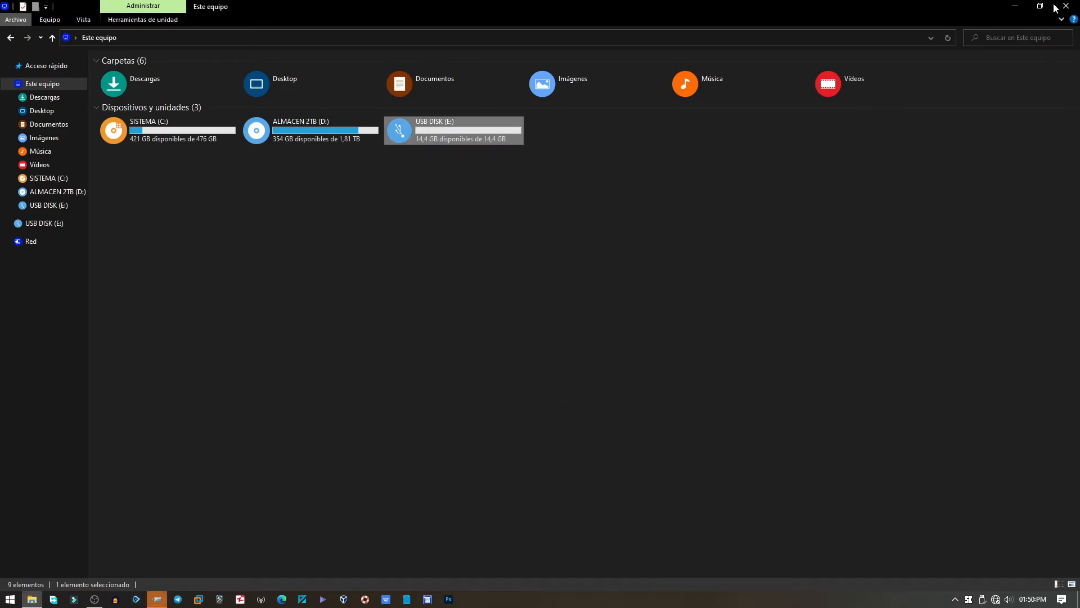
left_click(1075, 5)
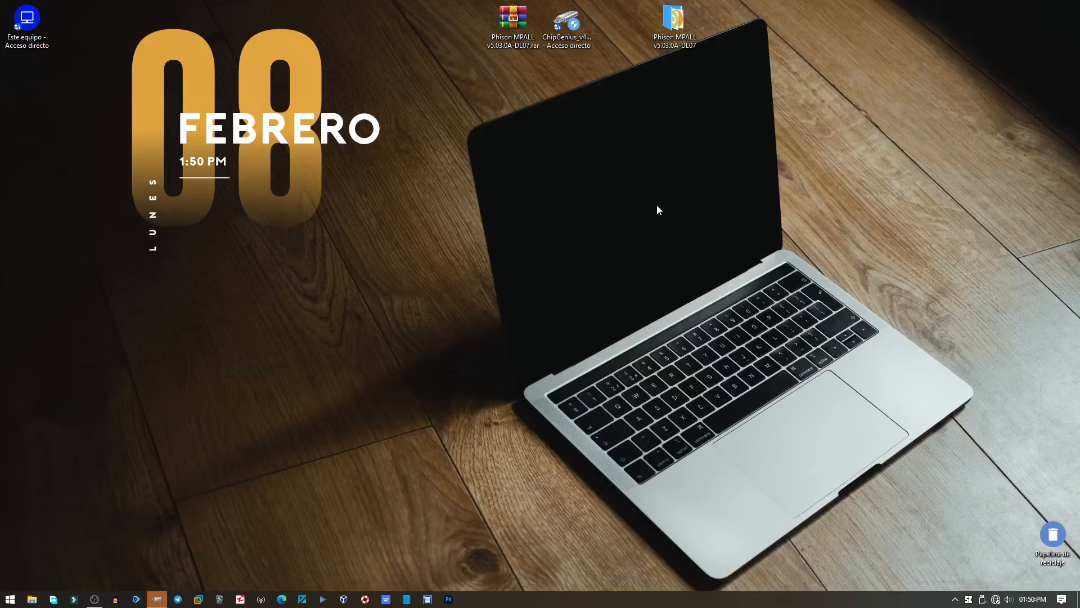